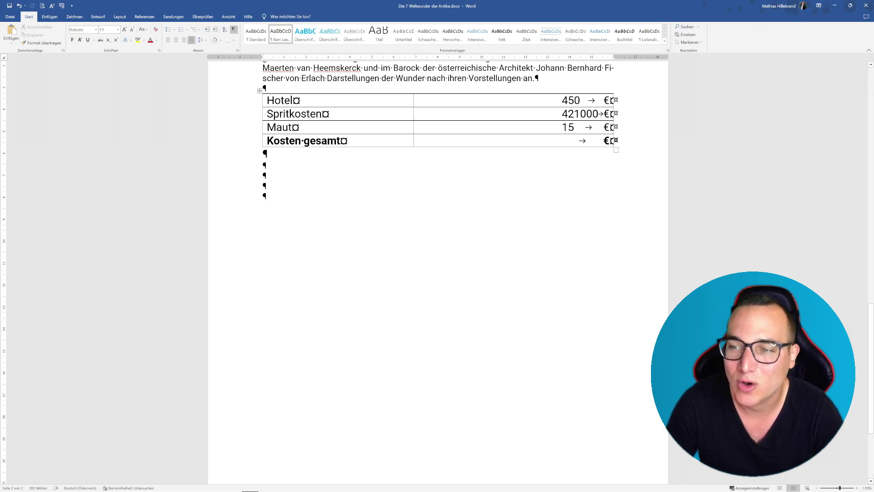
# Step: Select the three cost rows, then place the cursor in the empty Kosten gesamt amount cell
pyautogui.moveTo(250, 101); pyautogui.dragTo(255, 126)
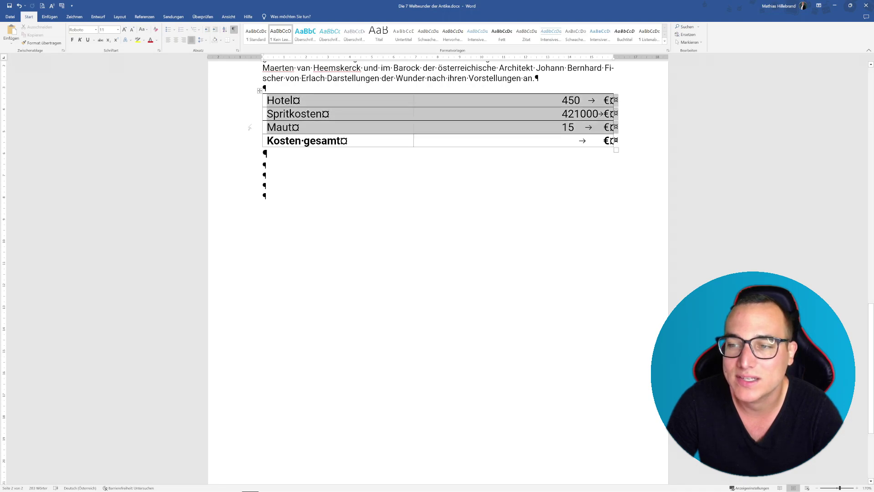
pyautogui.click(524, 142)
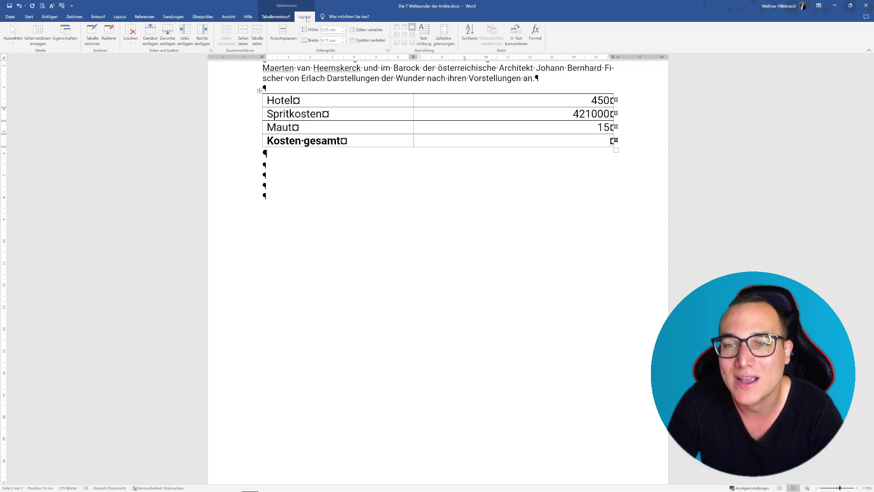
# Step: Open the Formula dialog for the total cell and scroll its Paste function list to SUM
pyautogui.click(535, 32)
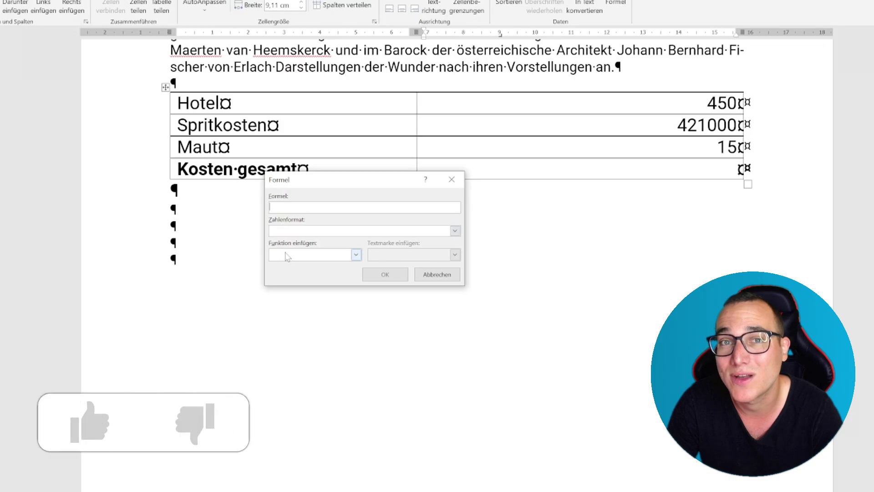
pyautogui.click(313, 257)
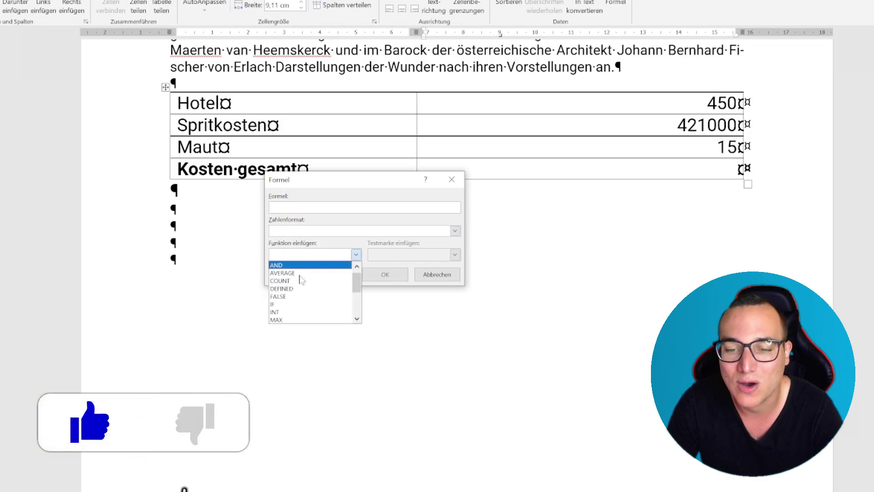
pyautogui.scroll(-1, 301, 279)
pyautogui.scroll(-2, 300, 280)
pyautogui.scroll(-1, 301, 280)
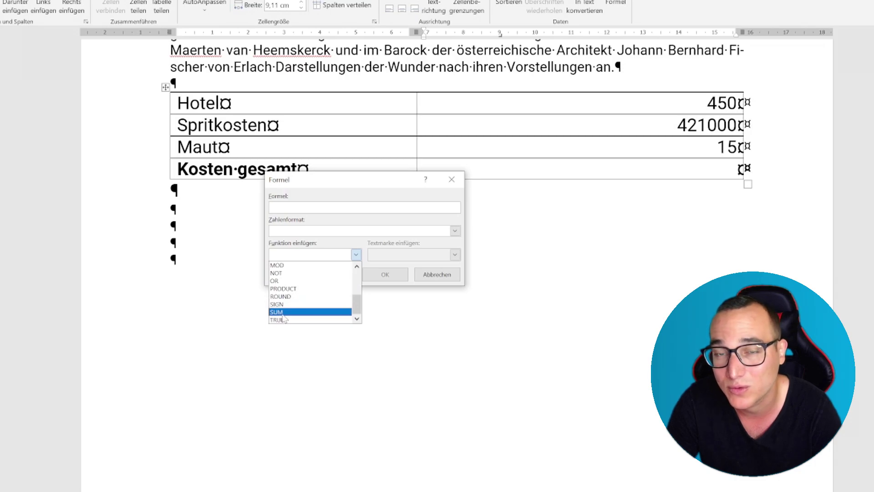
# Step: Build the formula =SUM(ABOVE) from the SUM paste function
pyautogui.click(283, 314)
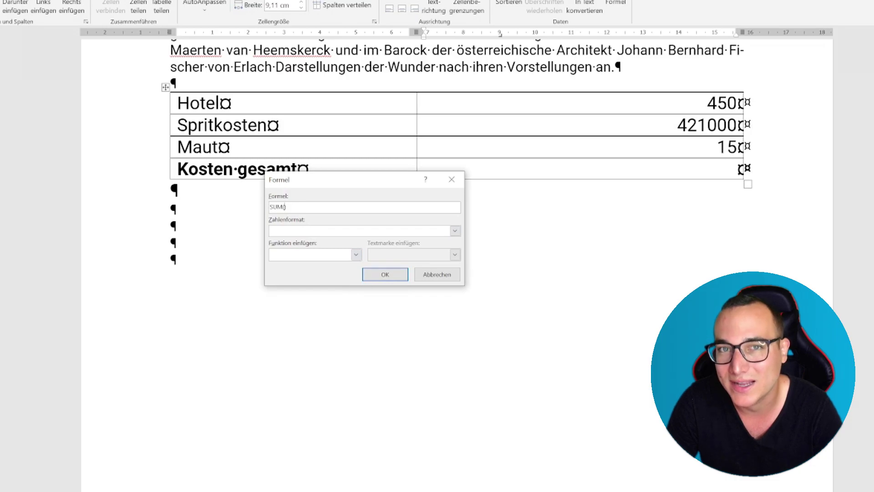
pyautogui.write('=')
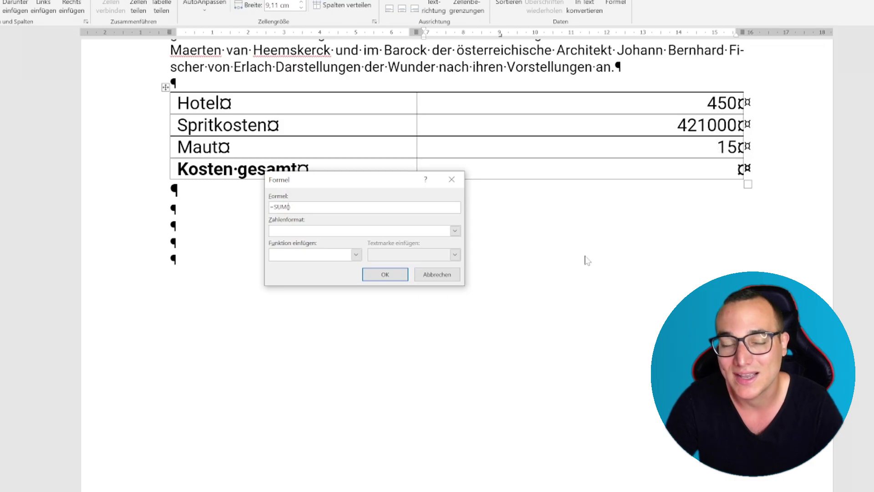
pyautogui.write('ABOVE')
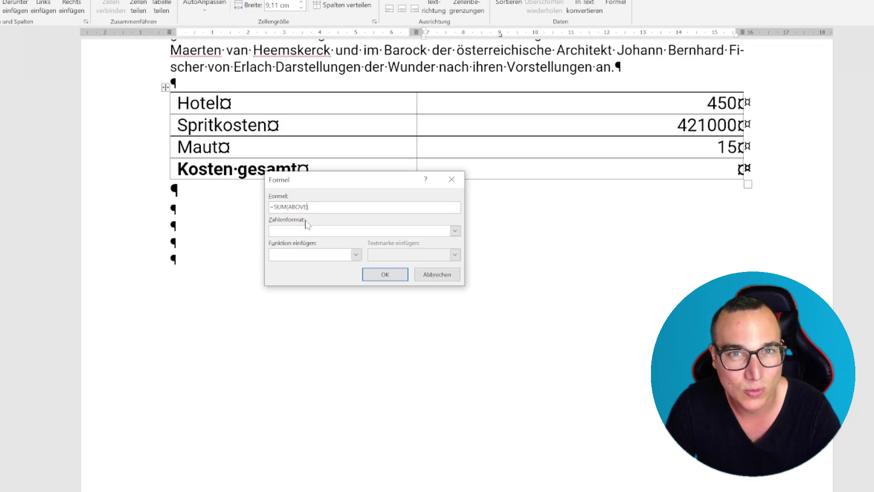
# Step: Insert the =SUM(ABOVE) total 421465 without choosing a number format
pyautogui.moveTo(289, 206); pyautogui.dragTo(307, 207)
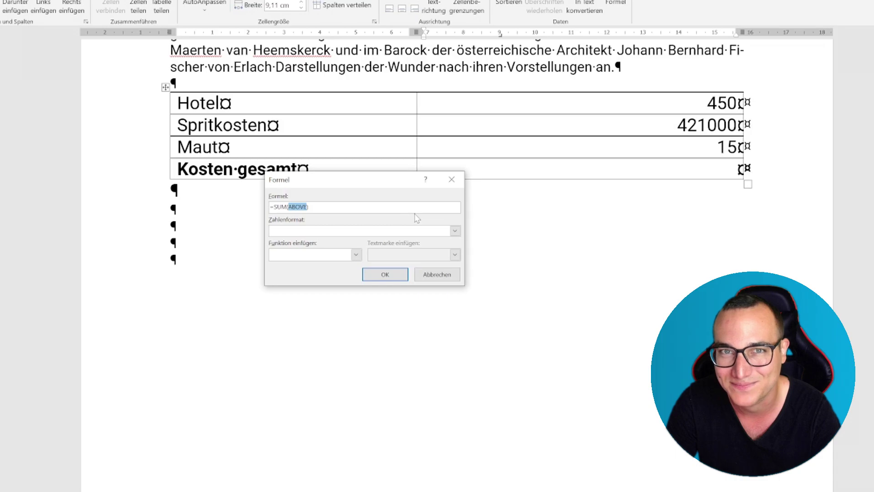
pyautogui.click(454, 231)
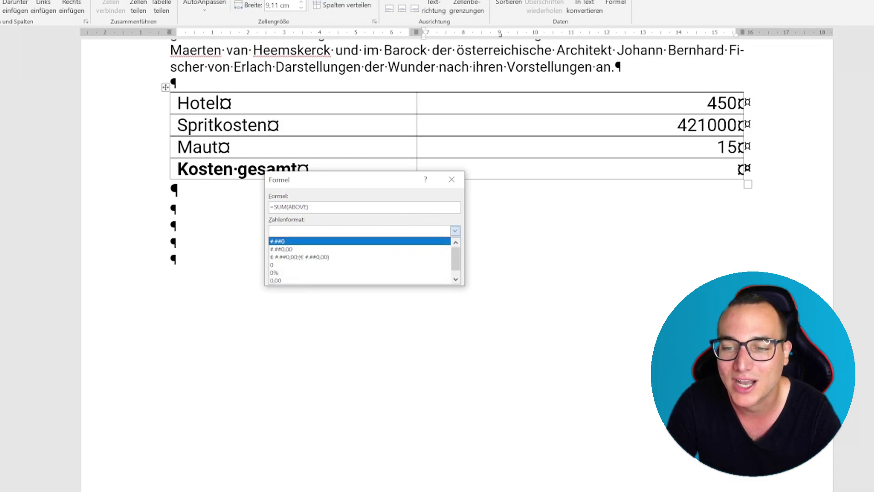
pyautogui.click(454, 231)
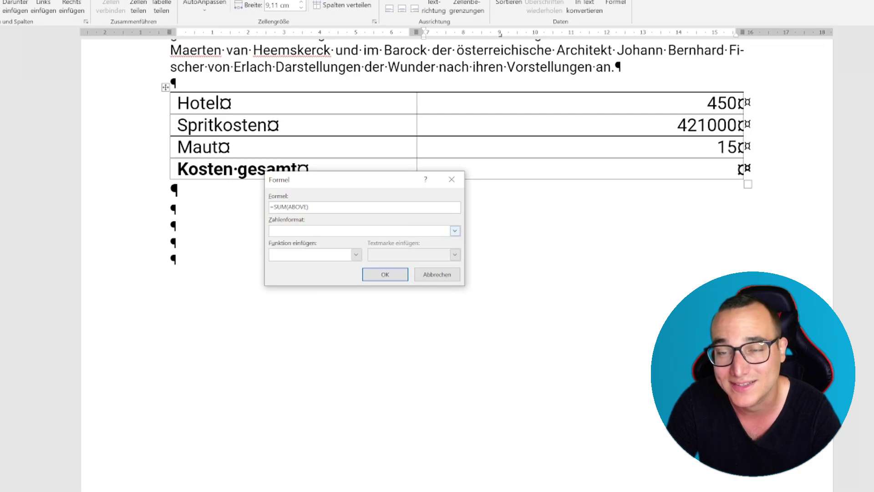
pyautogui.click(395, 278)
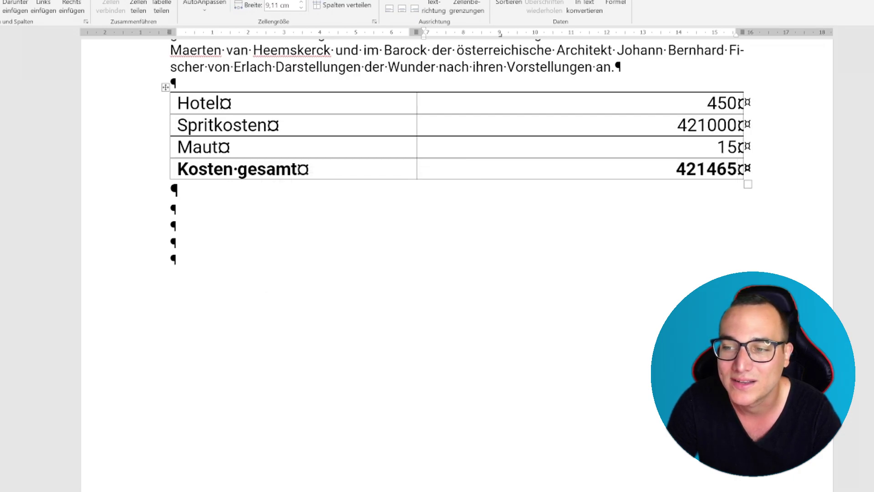
# Step: Change the Hotel amount from 450 to 480
pyautogui.moveTo(676, 169); pyautogui.dragTo(734, 168)
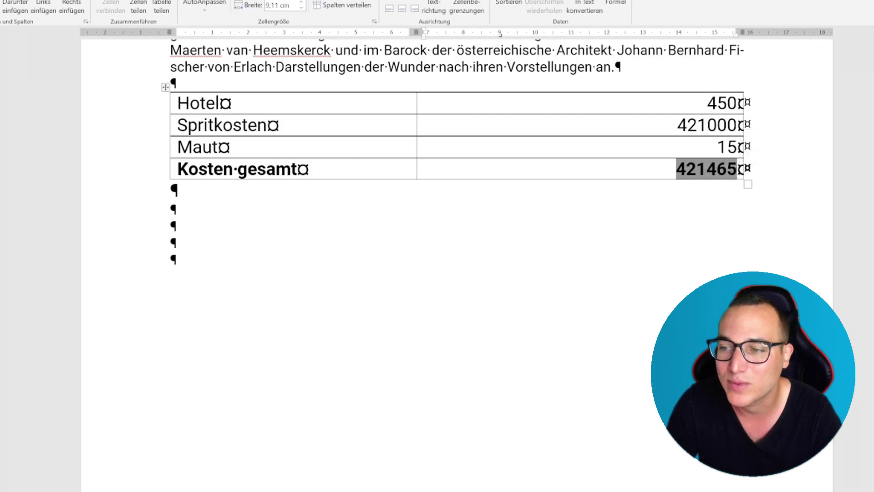
pyautogui.click(717, 103)
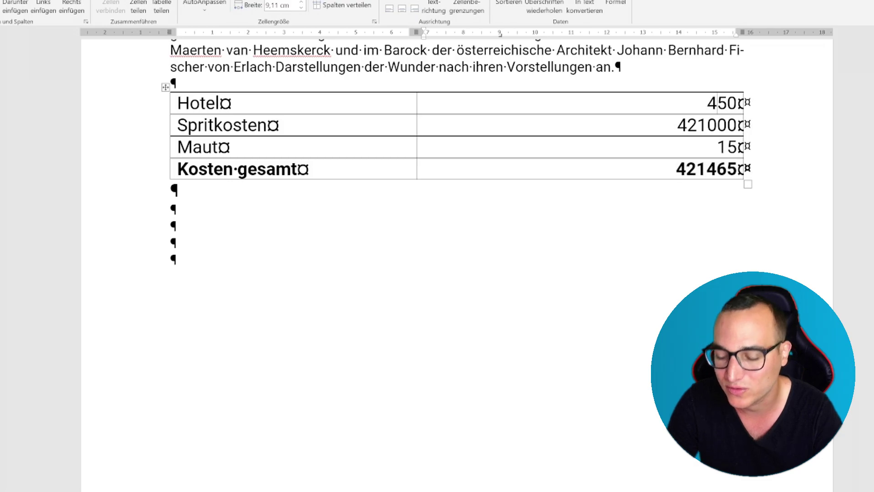
pyautogui.press('Delete')
pyautogui.write('8')
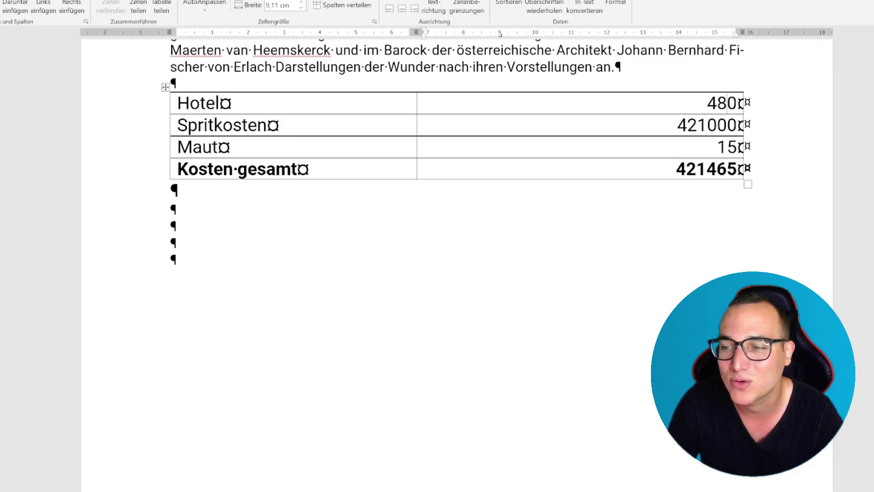
# Step: Update the total field so Kosten gesamt recalculates to 421495
pyautogui.click(706, 169)
pyautogui.rightClick(701, 170)
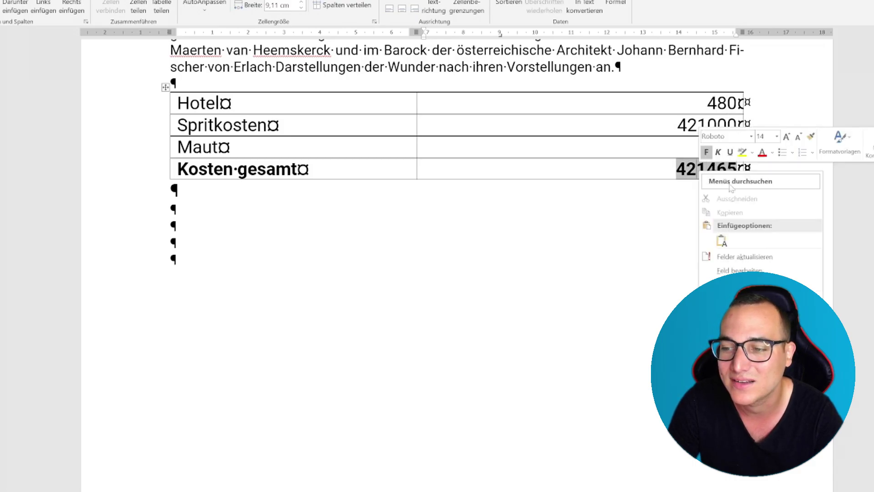
pyautogui.click(729, 257)
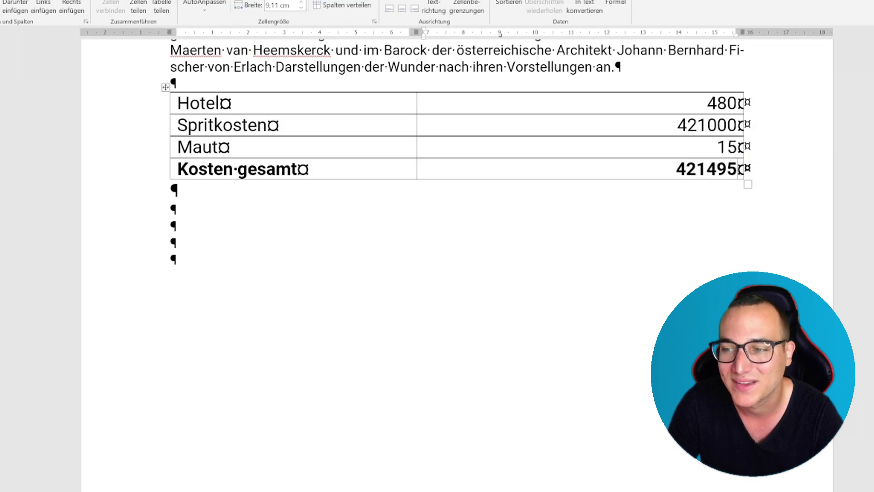